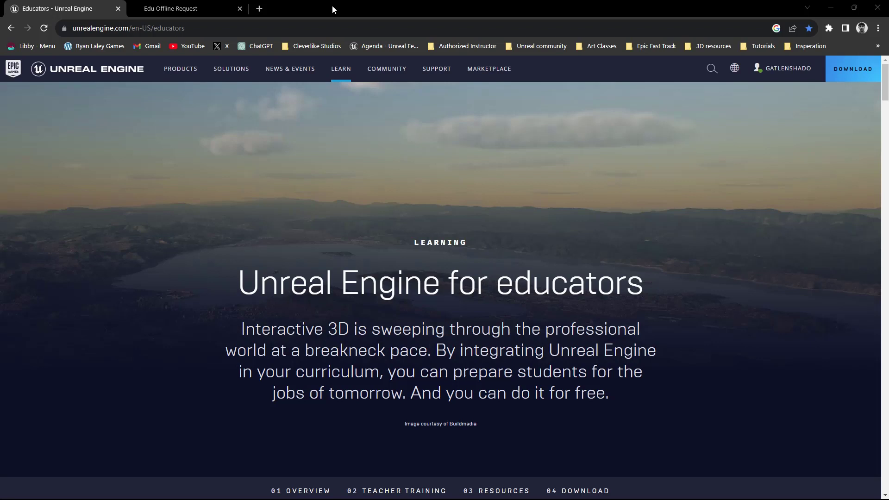
Step: Review the overview resources on the Unreal Engine for educators page, and bring up the Edu Offline Request page
{"action": "scroll", "coordinate": [79, 323], "scroll_direction": "down", "scroll_amount": 6}
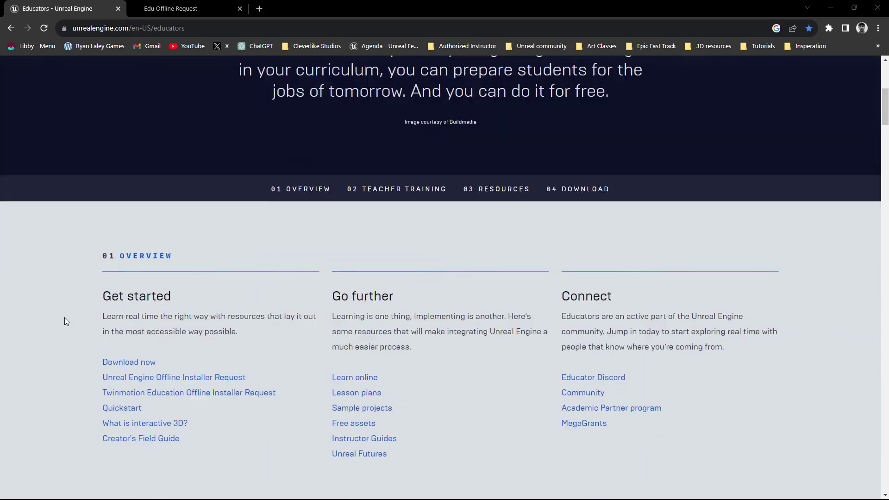
{"action": "scroll", "coordinate": [67, 324], "scroll_direction": "down", "scroll_amount": 1}
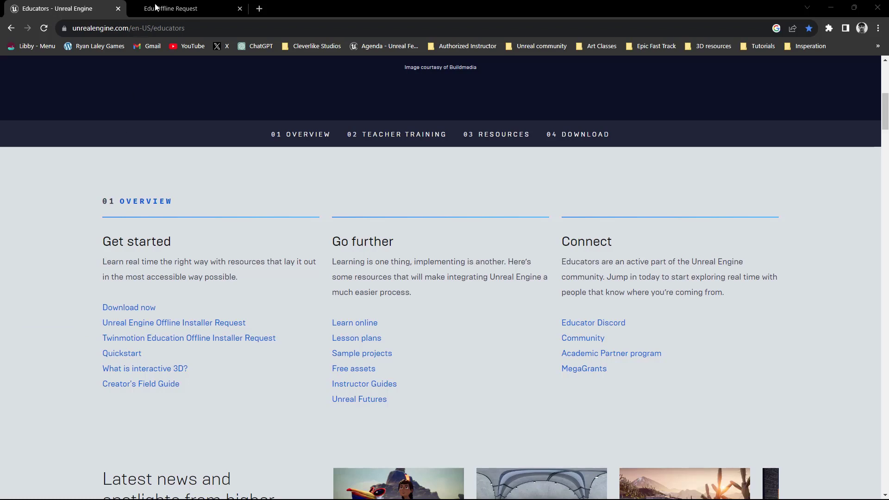
{"action": "left_click", "coordinate": [180, 7]}
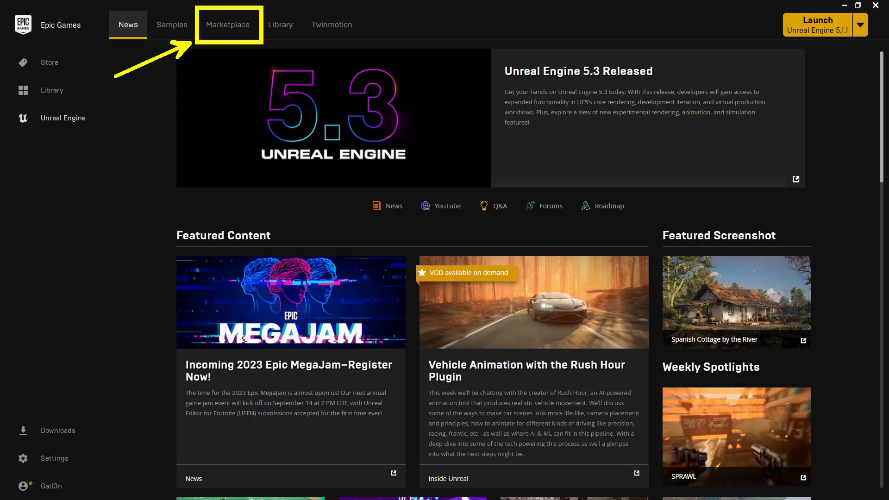
Step: In the Epic Games Launcher, search the Marketplace for "rube" and open the Unreal Learning Kit: Rube Goldberg Machines page
{"action": "left_click", "coordinate": [231, 27]}
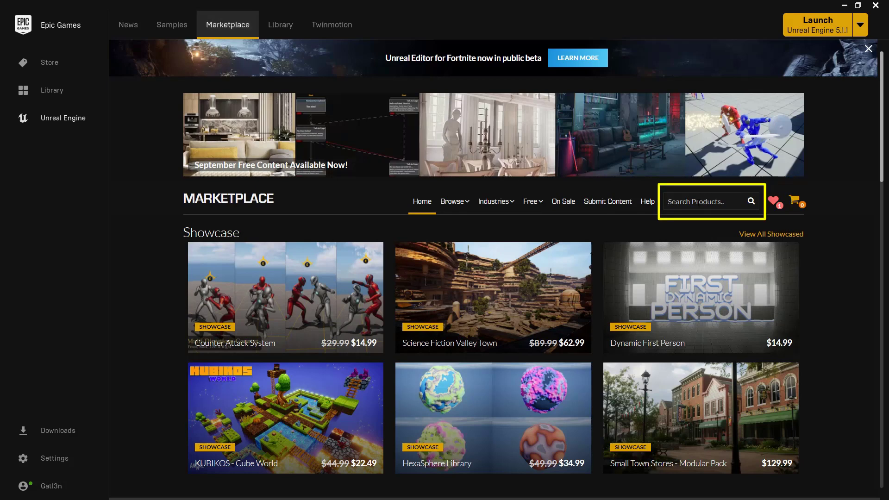
{"action": "left_click", "coordinate": [698, 202]}
{"action": "type", "text": "rube"}
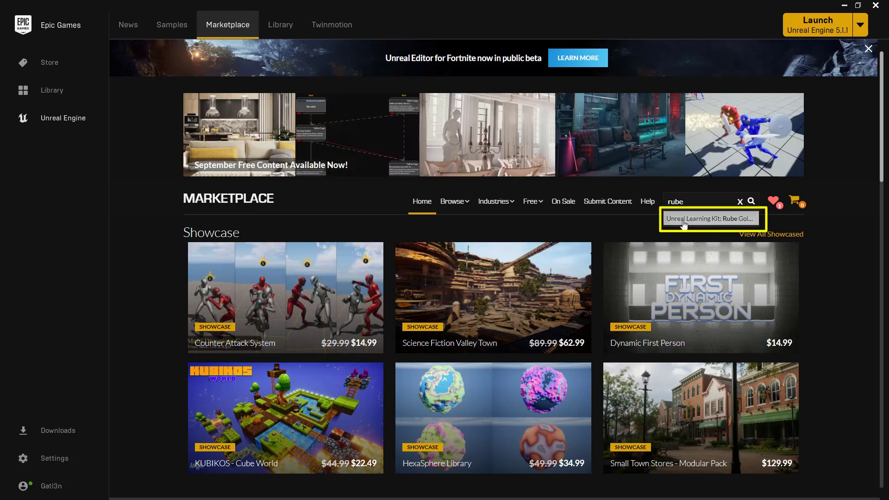
{"action": "left_click", "coordinate": [683, 223]}
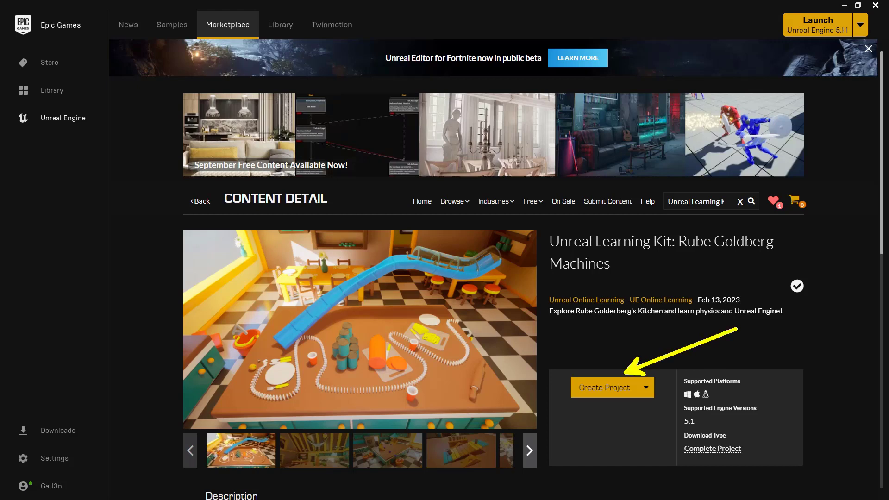
Step: Create a project from the Rube Goldberg learning kit with the name UnrealLearningKitRubeGold in the Unreal Projects folder
{"action": "left_click", "coordinate": [610, 392]}
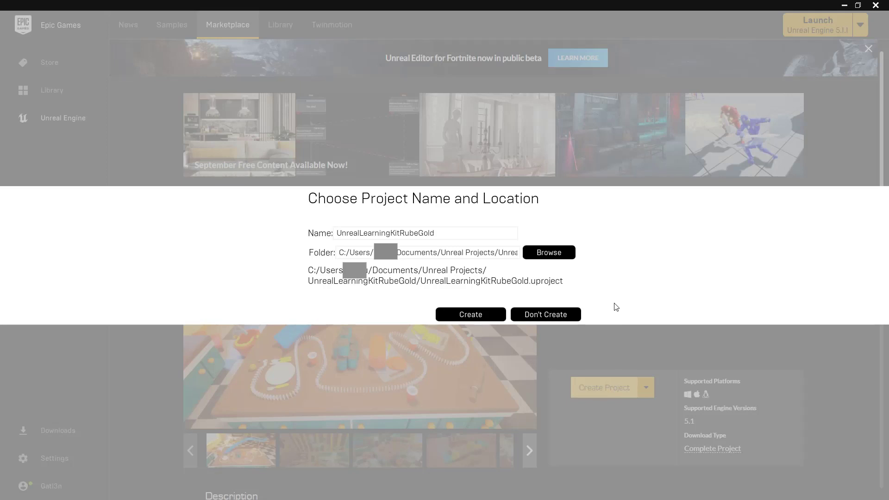
{"action": "left_click", "coordinate": [476, 314]}
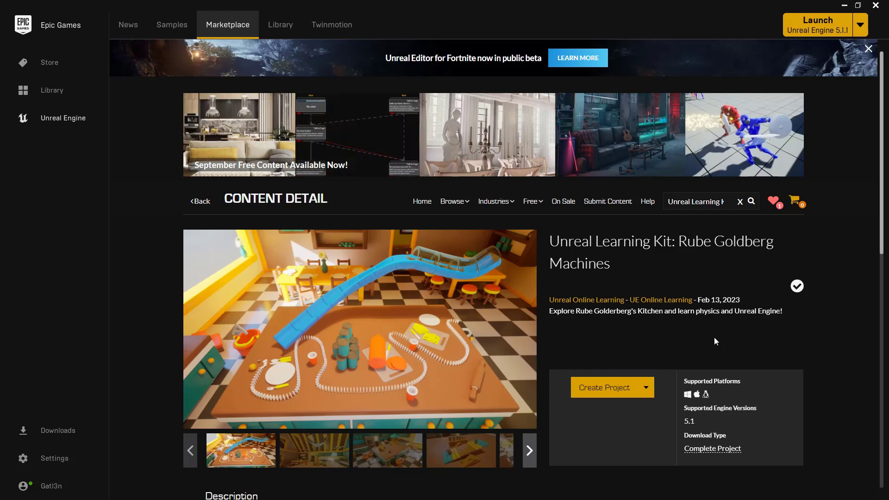
{"action": "left_click", "coordinate": [611, 394]}
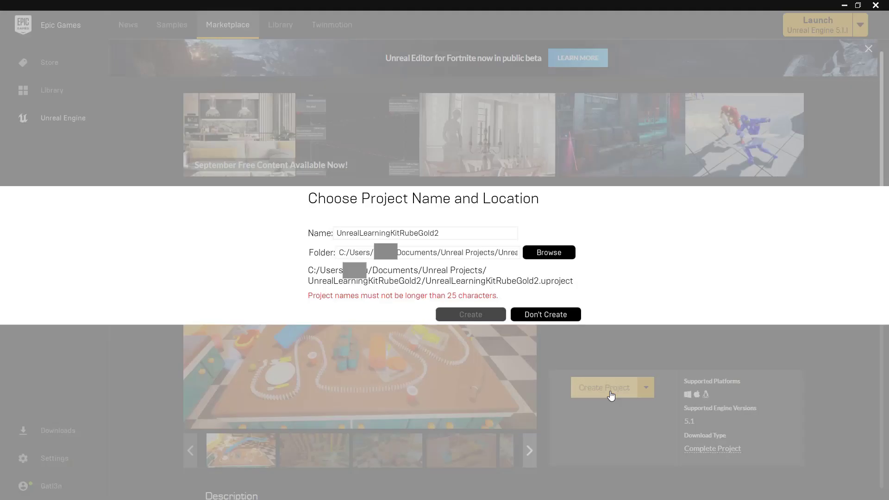
{"action": "double_click", "coordinate": [481, 252]}
{"action": "key", "text": "ctrl+a"}
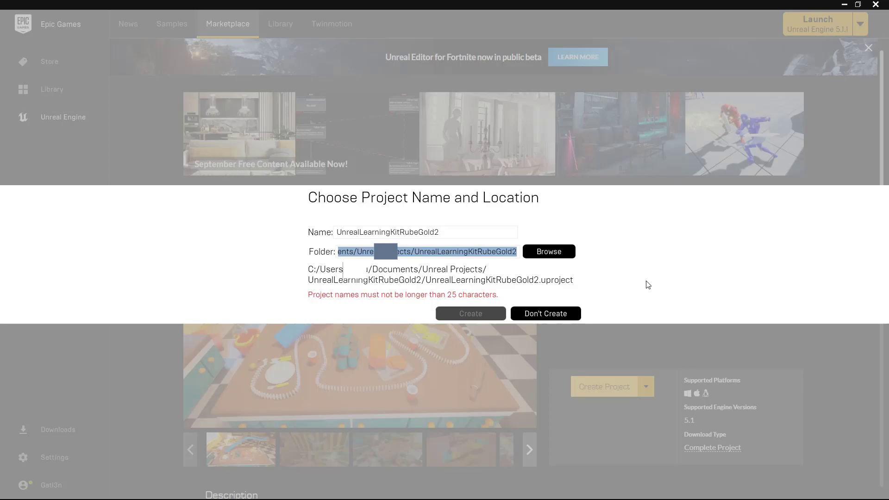
{"action": "left_click", "coordinate": [575, 315]}
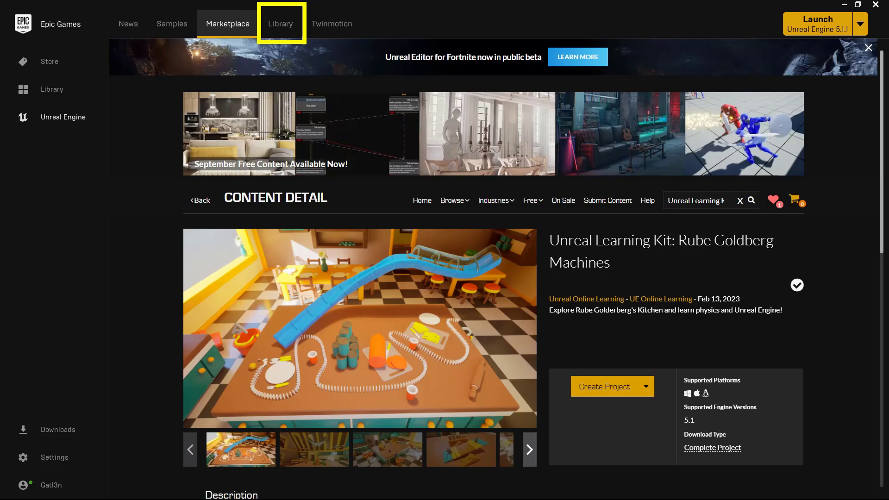
Step: Find the new UnrealLearningKitRubeGold project in the Unreal Engine library and show its folder in File Explorer
{"action": "left_click", "coordinate": [281, 25]}
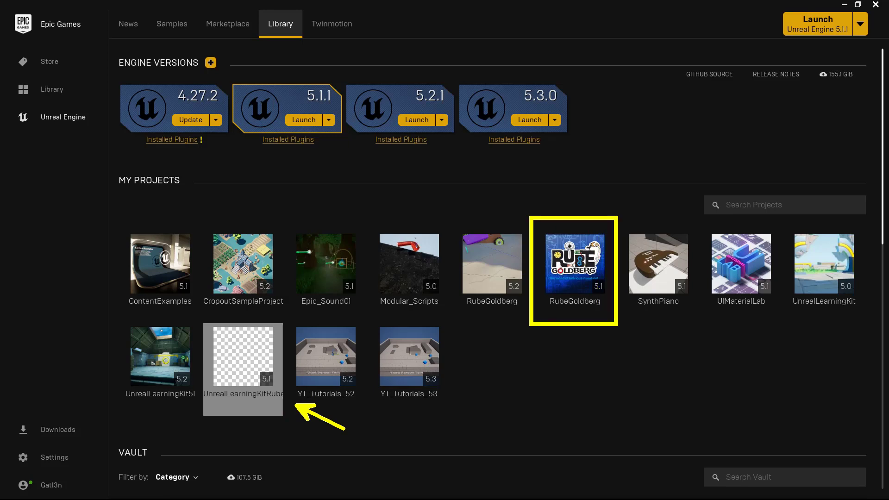
{"action": "right_click", "coordinate": [244, 358]}
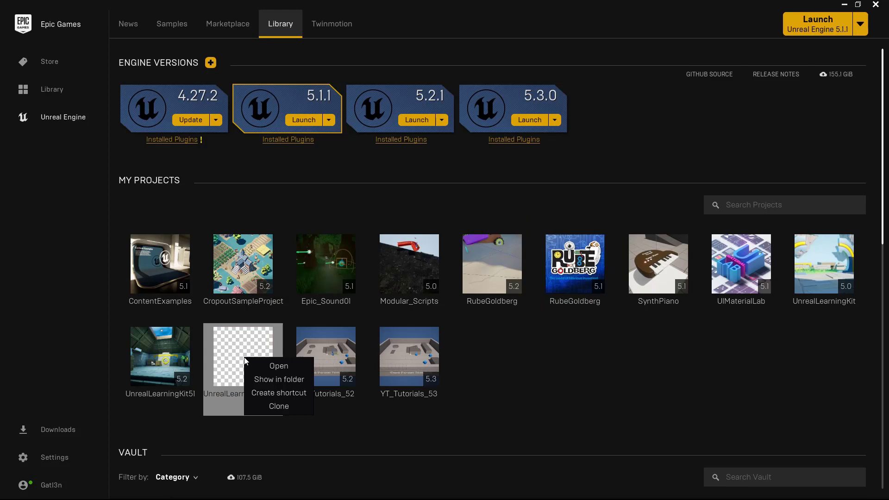
{"action": "left_click", "coordinate": [290, 384]}
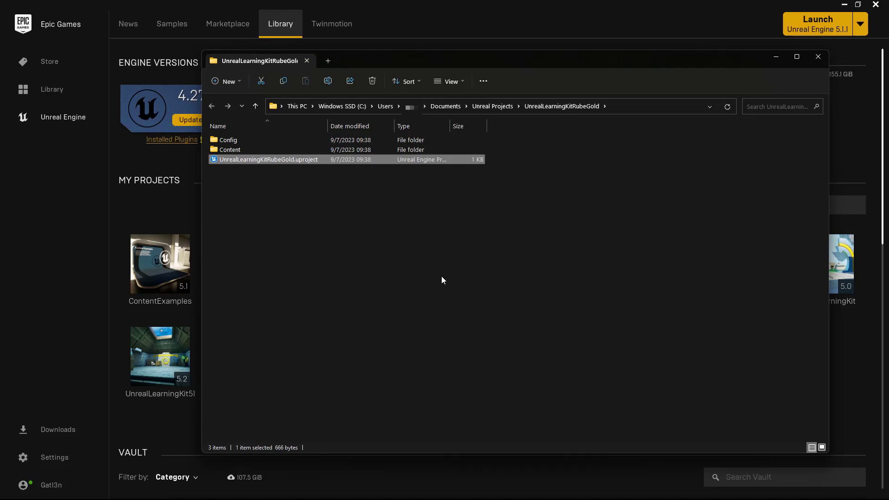
Step: Go up to the Unreal Projects folder and pick out the whole UnrealLearningKitRubeGold project folder
{"action": "left_click", "coordinate": [499, 108]}
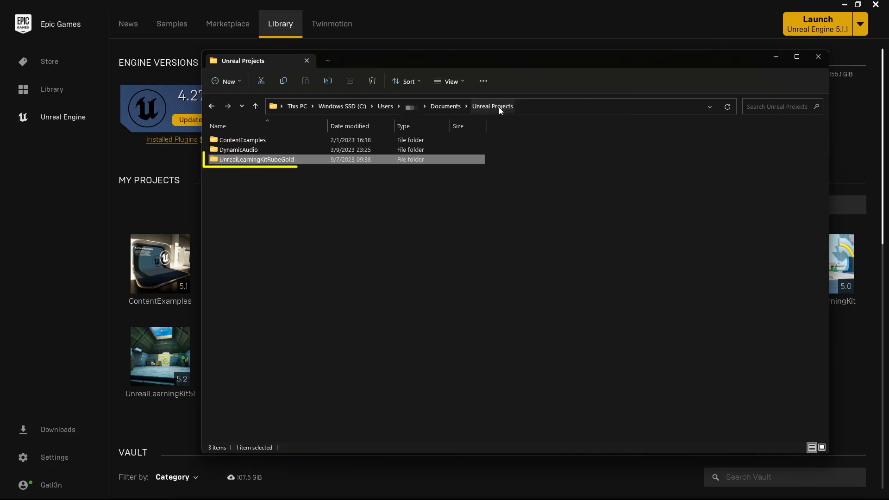
{"action": "left_click", "coordinate": [293, 160]}
{"action": "left_click", "coordinate": [287, 166]}
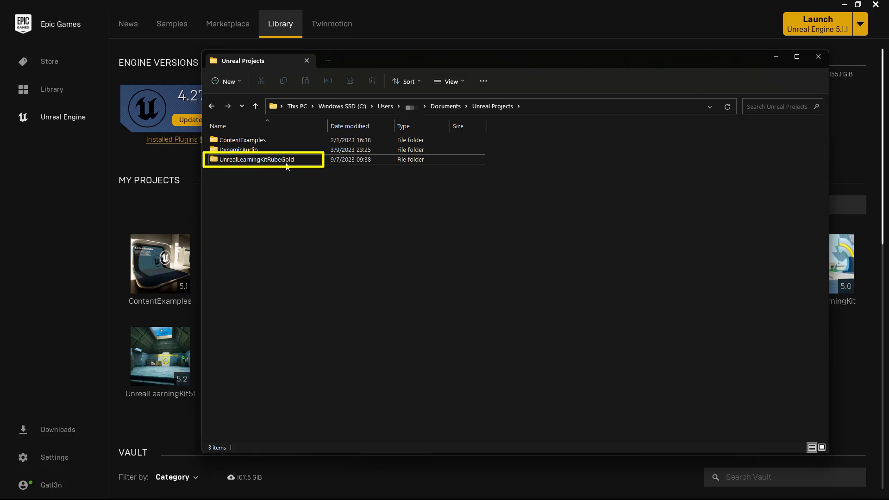
{"action": "left_click_drag", "start_coordinate": [287, 162], "coordinate": [377, 266]}
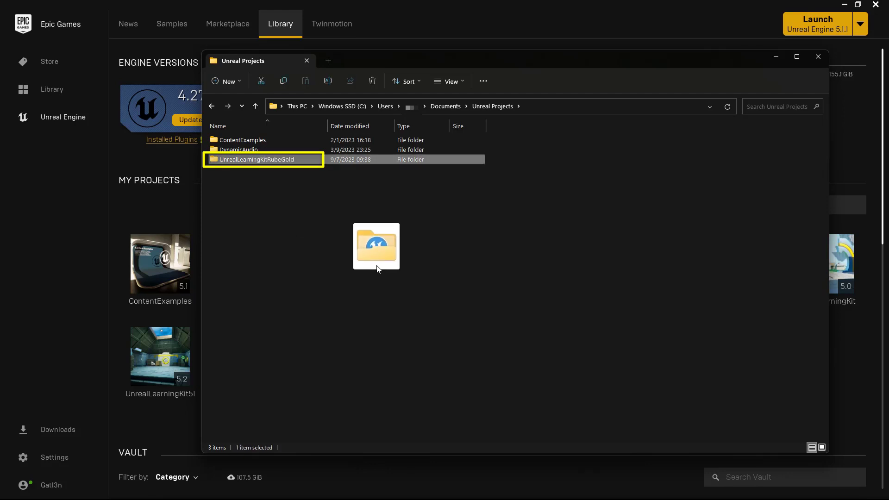
{"action": "left_click_drag", "start_coordinate": [377, 266], "coordinate": [525, 346]}
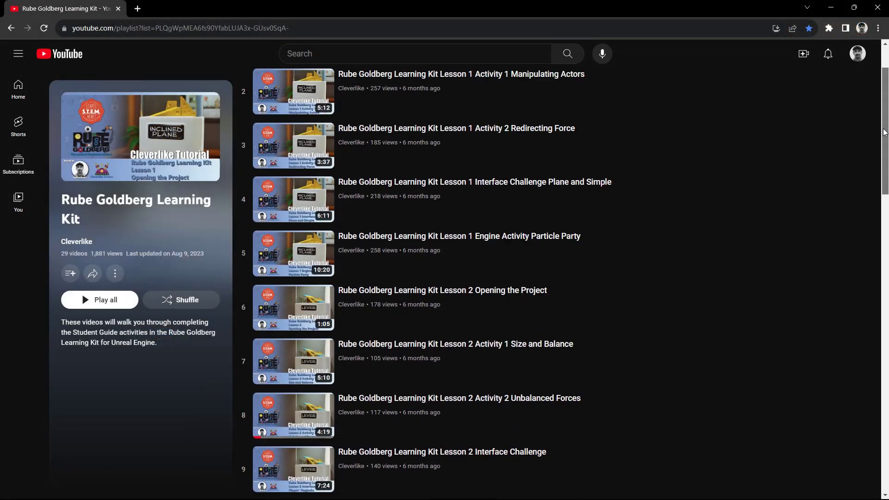
Step: Browse the Rube Goldberg Learning Kit playlist on YouTube, and pause its Offline Installation of Bridge Plugin video
{"action": "scroll", "coordinate": [876, 371], "scroll_direction": "down", "scroll_amount": 15}
{"action": "scroll", "coordinate": [876, 371], "scroll_direction": "down", "scroll_amount": 6}
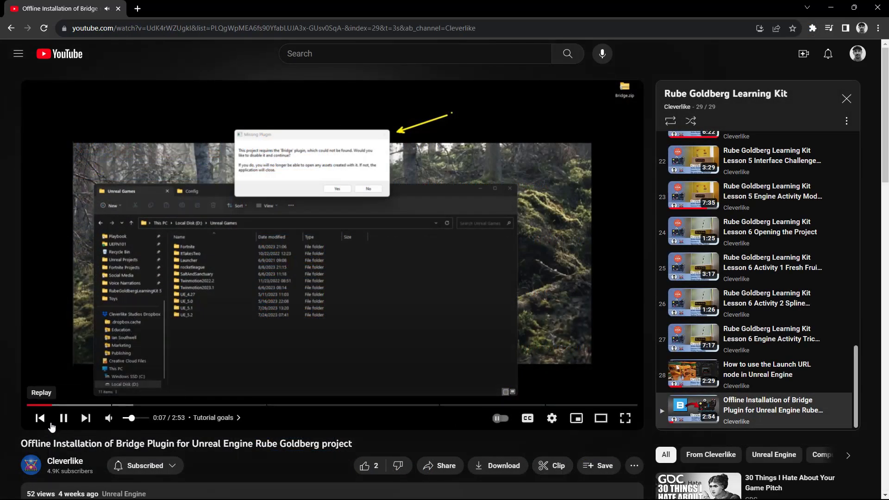
{"action": "left_click", "coordinate": [63, 418]}
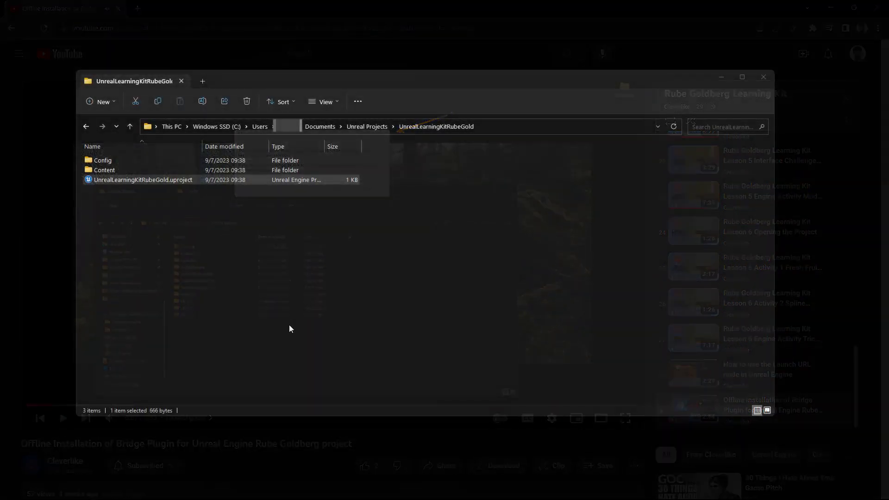
Step: Open the UnrealLearningKitRubeGold.uproject file from its project folder in Unreal Engine
{"action": "double_click", "coordinate": [138, 179]}
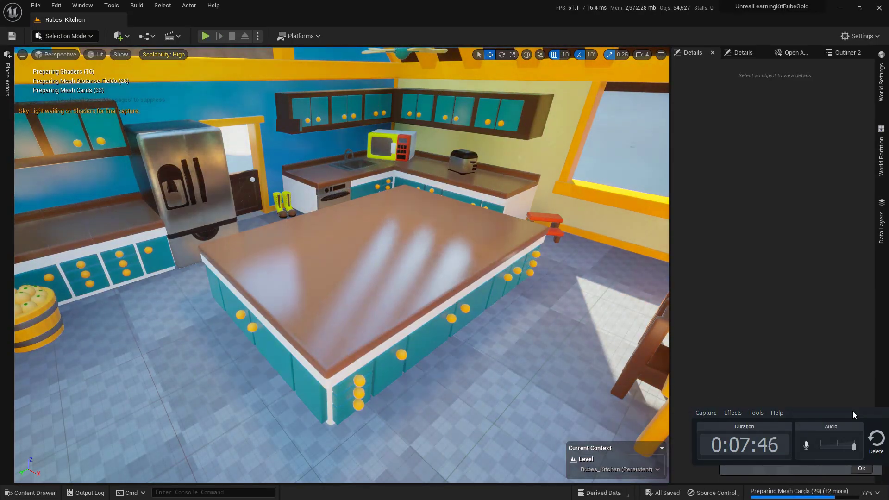
{"action": "left_click_drag", "start_coordinate": [852, 410], "coordinate": [853, 271]}
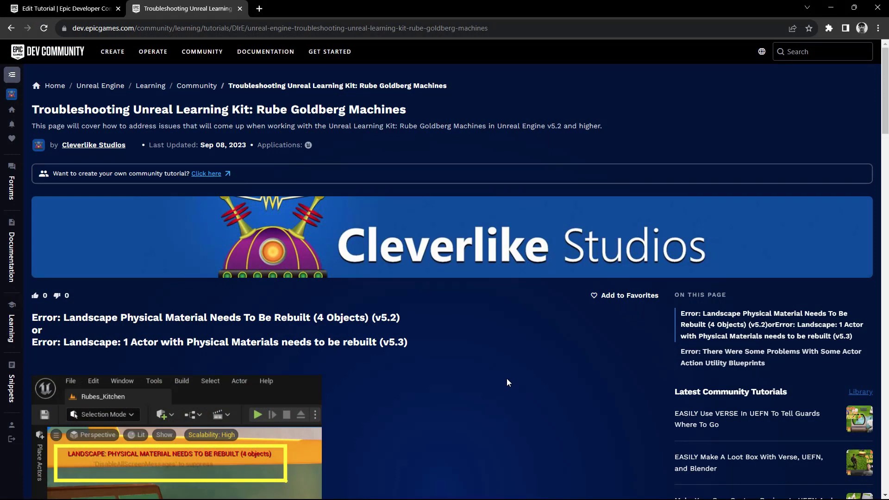
Step: Review the troubleshooting page's fixes for the v5.2 and v5.3 landscape physical material errors and the Actor Action Utility Blueprints error
{"action": "scroll", "coordinate": [506, 381], "scroll_direction": "down", "scroll_amount": 3}
{"action": "left_click_drag", "start_coordinate": [400, 165], "coordinate": [369, 166]}
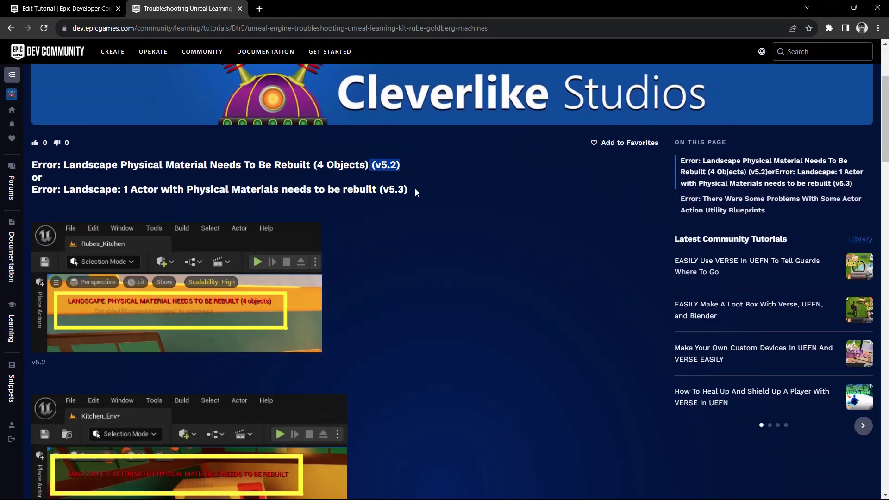
{"action": "left_click_drag", "start_coordinate": [415, 190], "coordinate": [377, 190]}
{"action": "scroll", "coordinate": [451, 253], "scroll_direction": "up", "scroll_amount": 3}
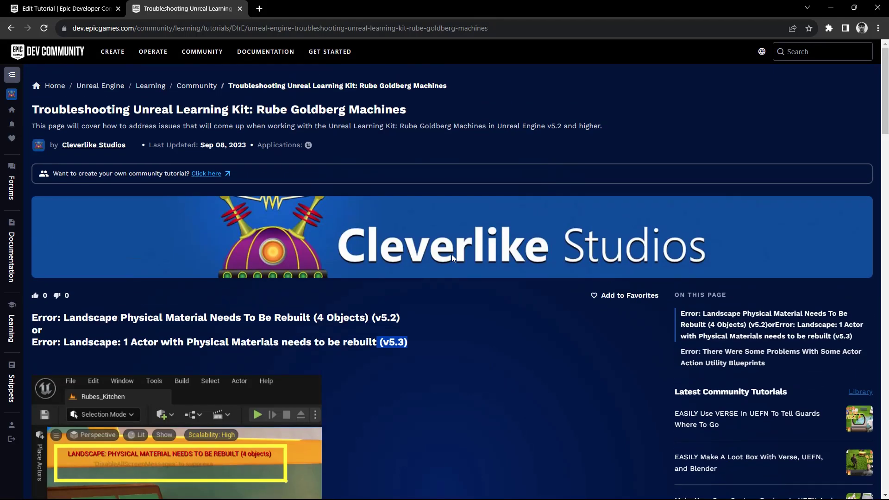
{"action": "left_click", "coordinate": [471, 343]}
{"action": "scroll", "coordinate": [472, 343], "scroll_direction": "down", "scroll_amount": 7}
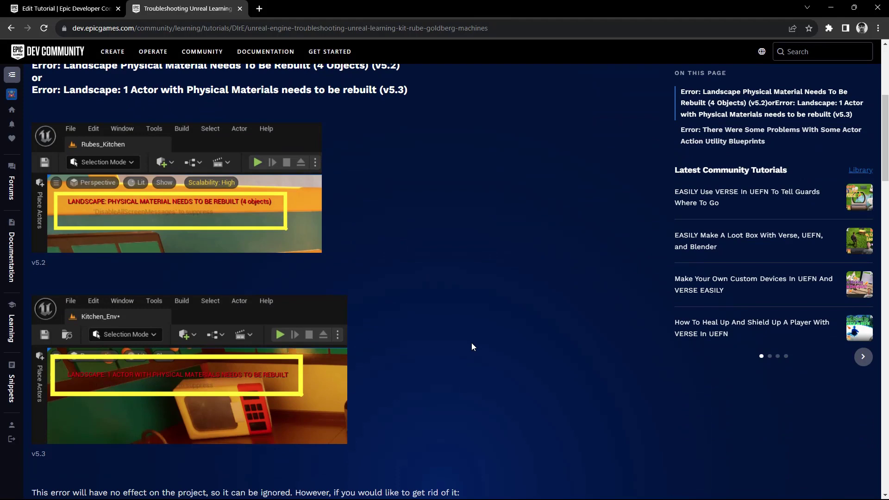
{"action": "scroll", "coordinate": [471, 343], "scroll_direction": "down", "scroll_amount": 11}
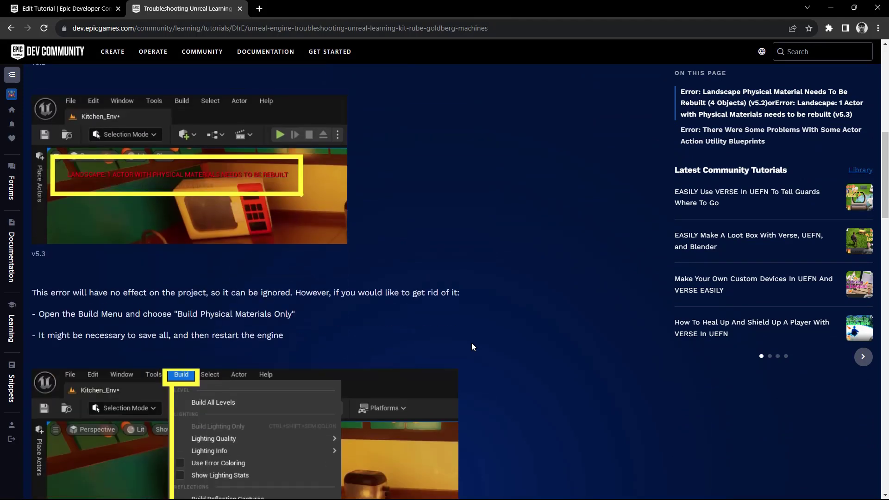
{"action": "scroll", "coordinate": [471, 342], "scroll_direction": "down", "scroll_amount": 4}
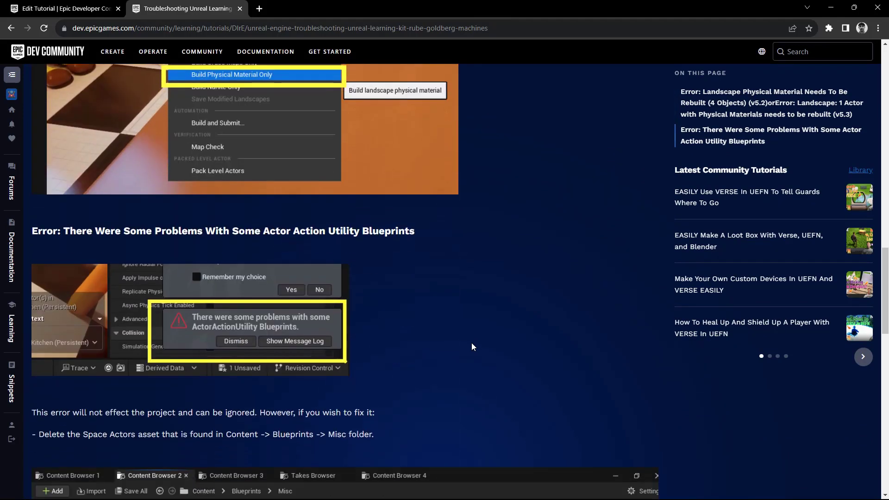
{"action": "scroll", "coordinate": [472, 342], "scroll_direction": "down", "scroll_amount": 7}
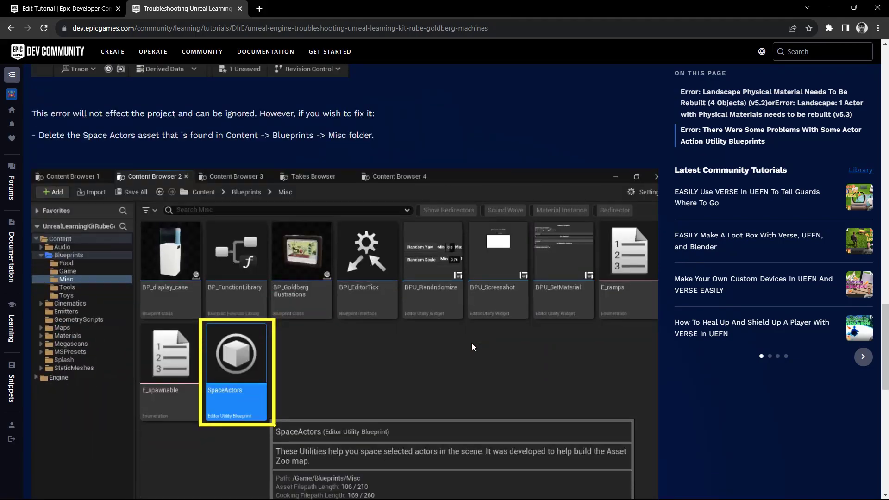